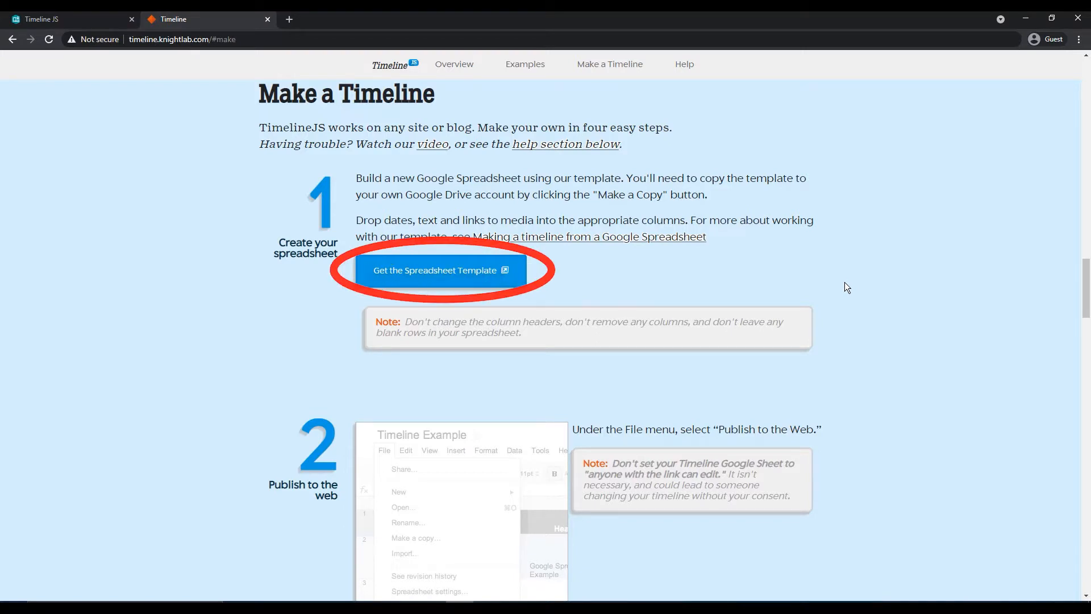
# - Make a copy of the Official TimelineJS3 spreadsheet template from the TimelineJS site
pyautogui.click(461, 275)
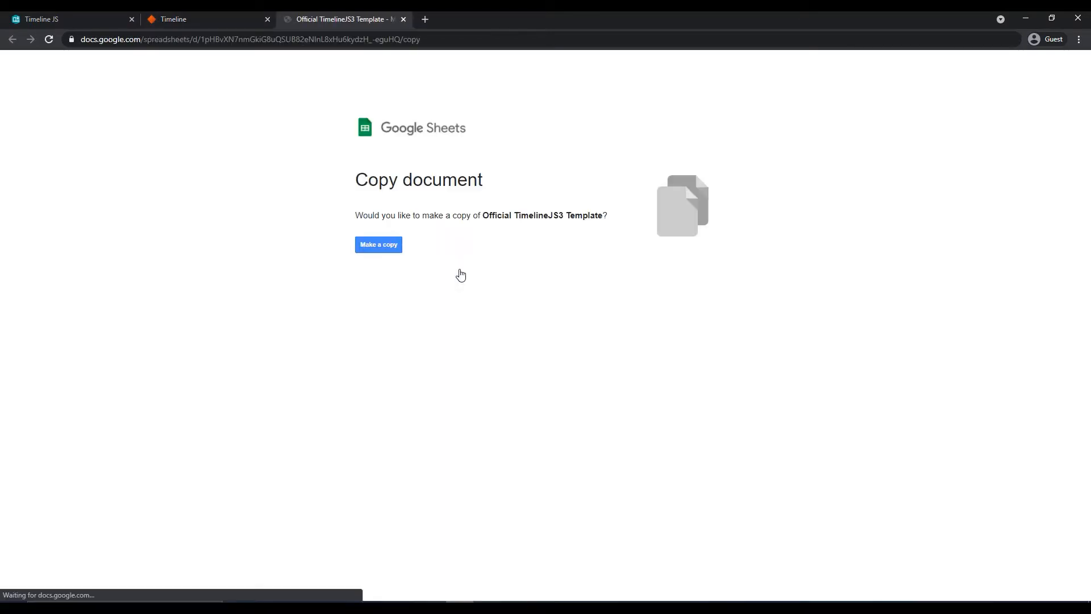
pyautogui.click(391, 250)
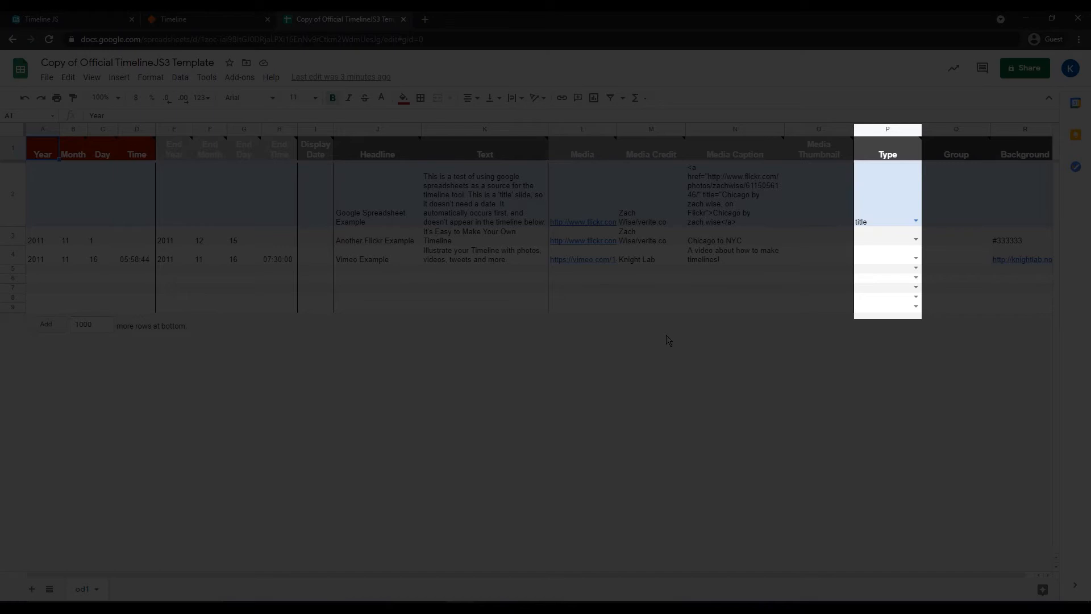
# - Set the Type of the first data row to era
pyautogui.click(914, 220)
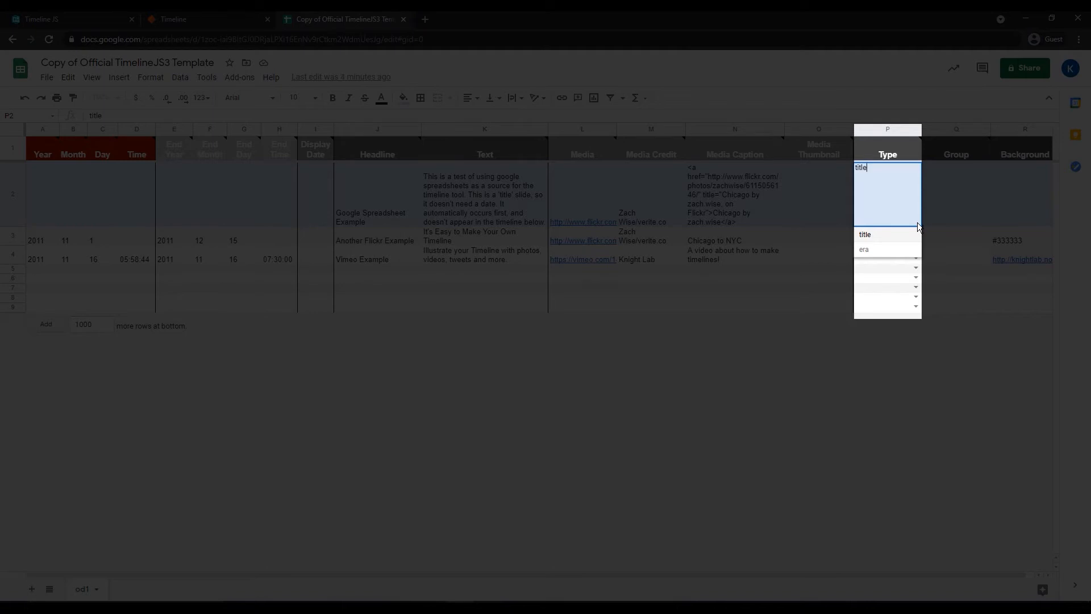
pyautogui.click(917, 253)
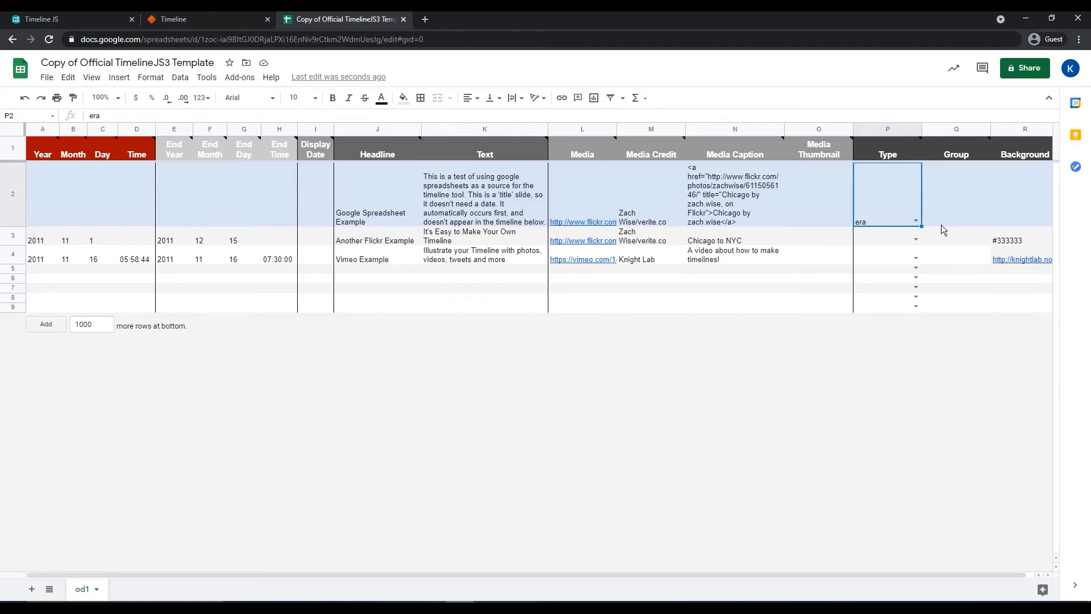
# - Enter the first row's date as Year 2020, Month 12, Day 1
pyautogui.doubleClick(50, 205)
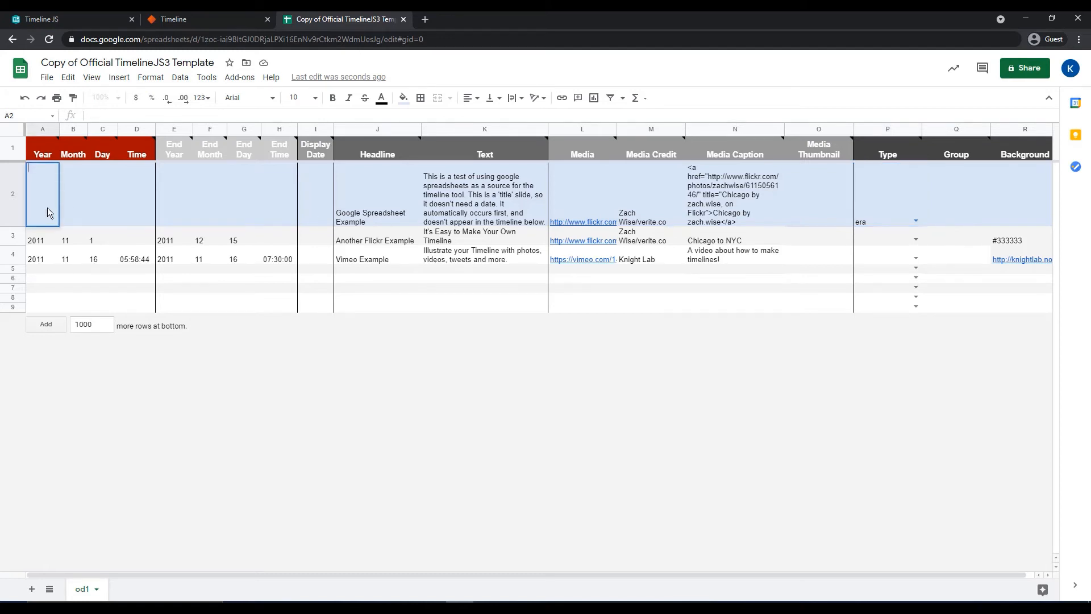
pyautogui.write('2020')
pyautogui.press('Tab')
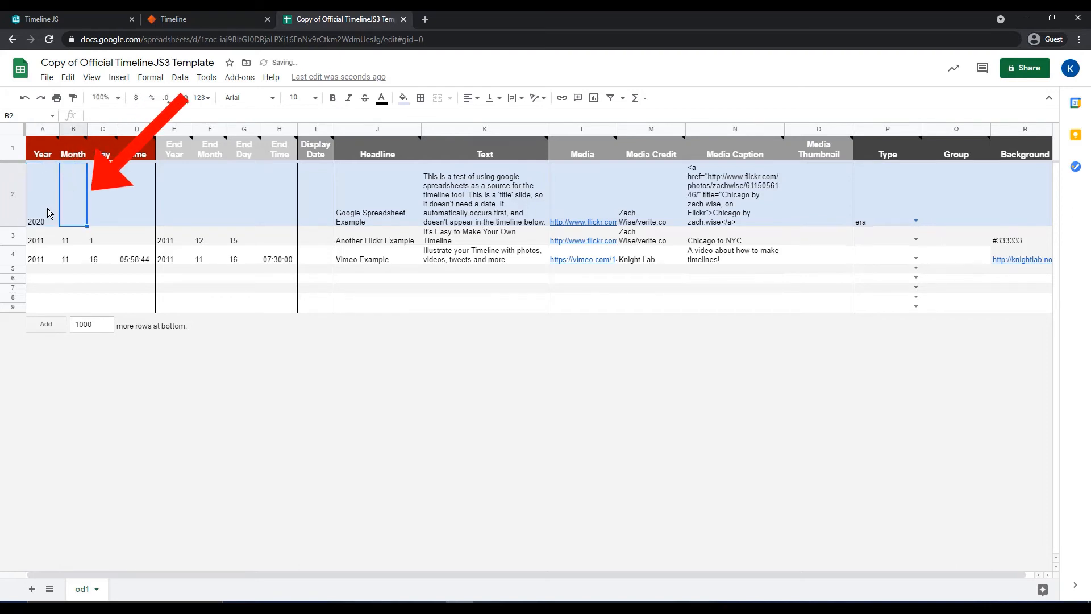
pyautogui.write('12')
pyautogui.press('Tab')
pyautogui.write('1')
pyautogui.press('Tab')
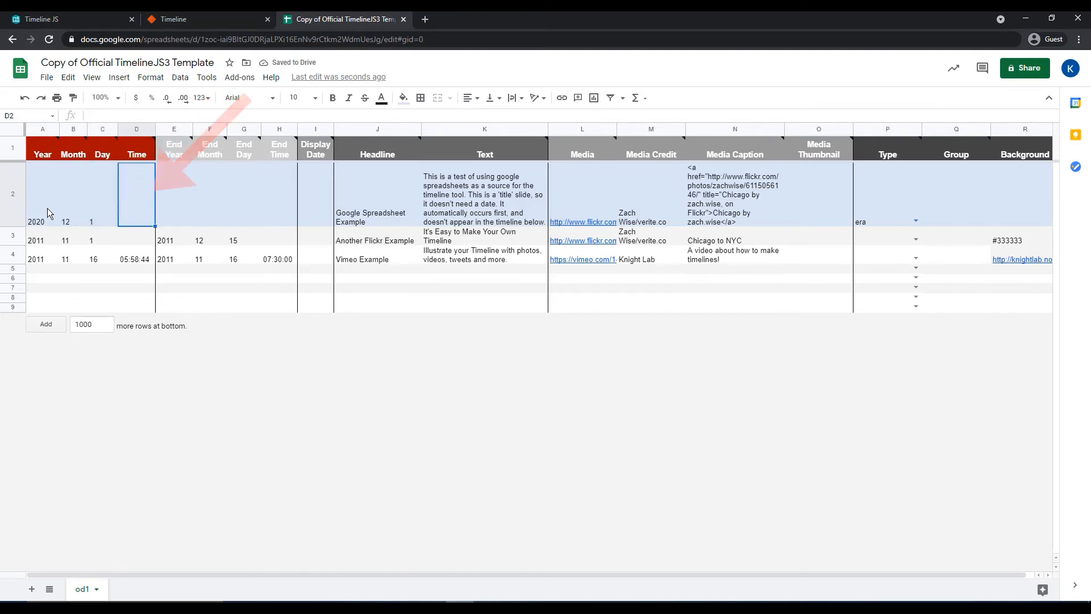
# - Add 10 more rows at the bottom of the sheet
pyautogui.doubleClick(101, 330)
pyautogui.write('10')
pyautogui.click(60, 327)
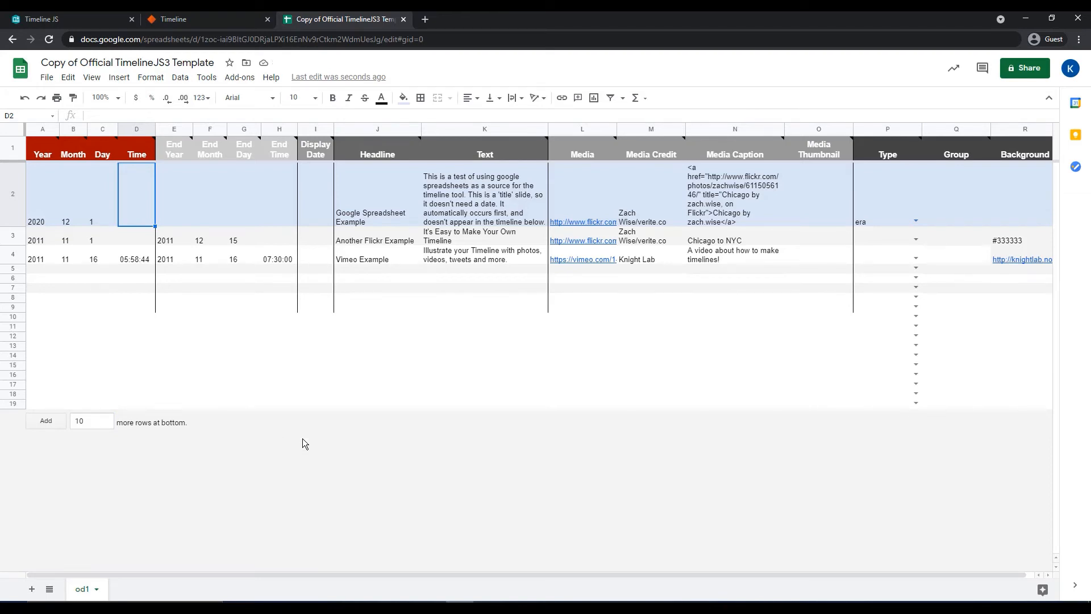
# - Publish the od1 sheet to the web as a web page and close the publish dialog
pyautogui.click(51, 80)
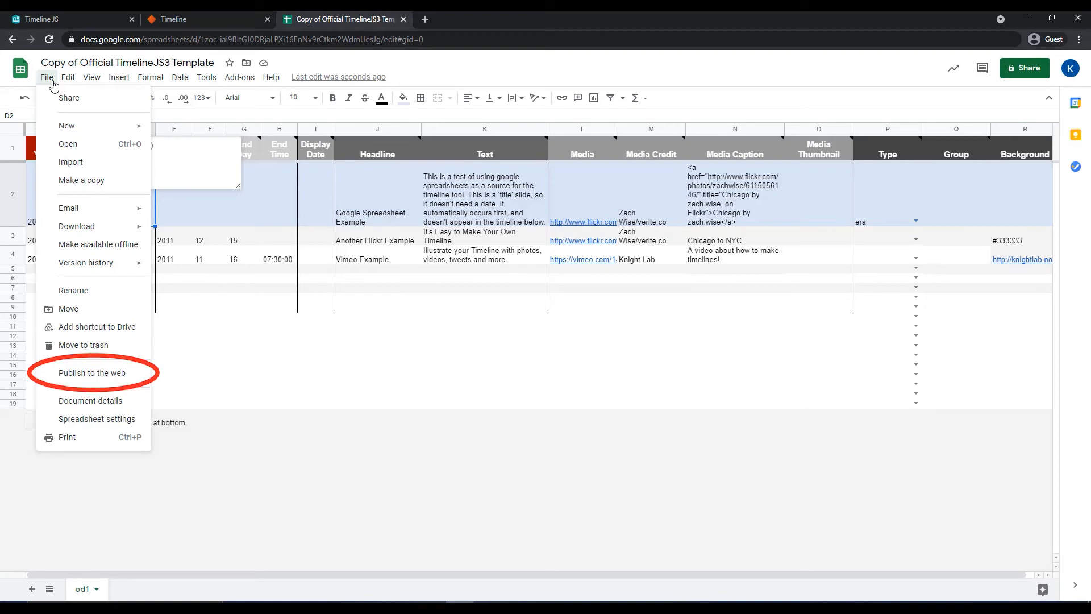
pyautogui.click(106, 375)
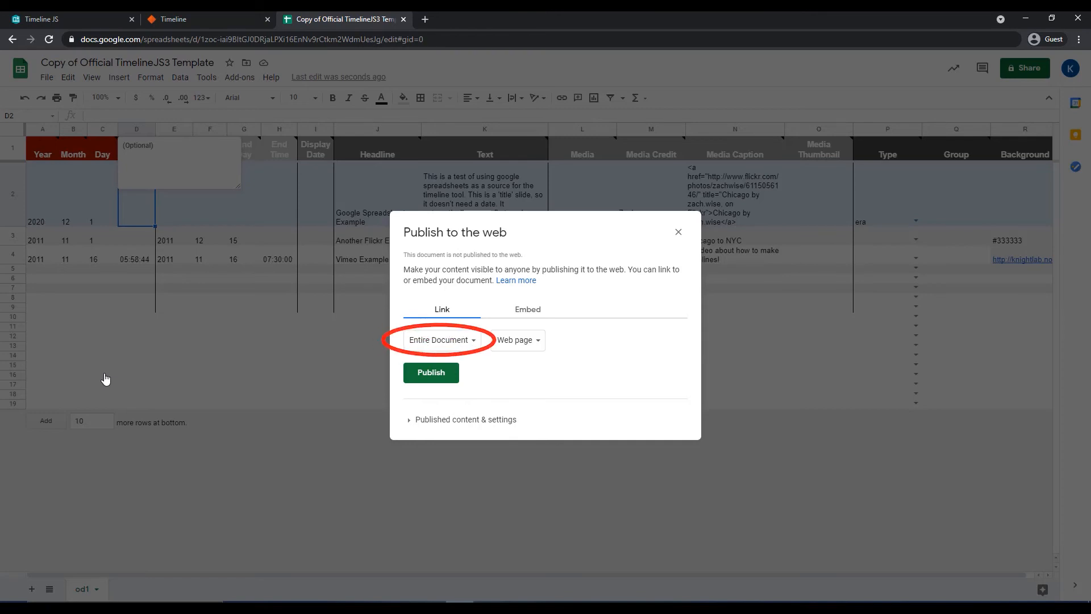
pyautogui.click(479, 348)
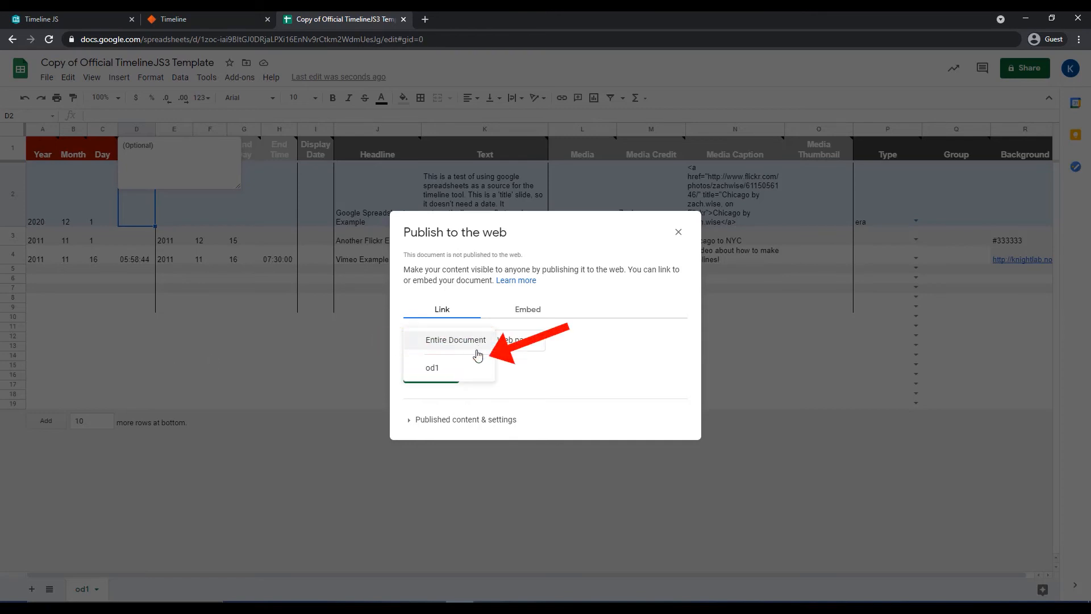
pyautogui.click(474, 368)
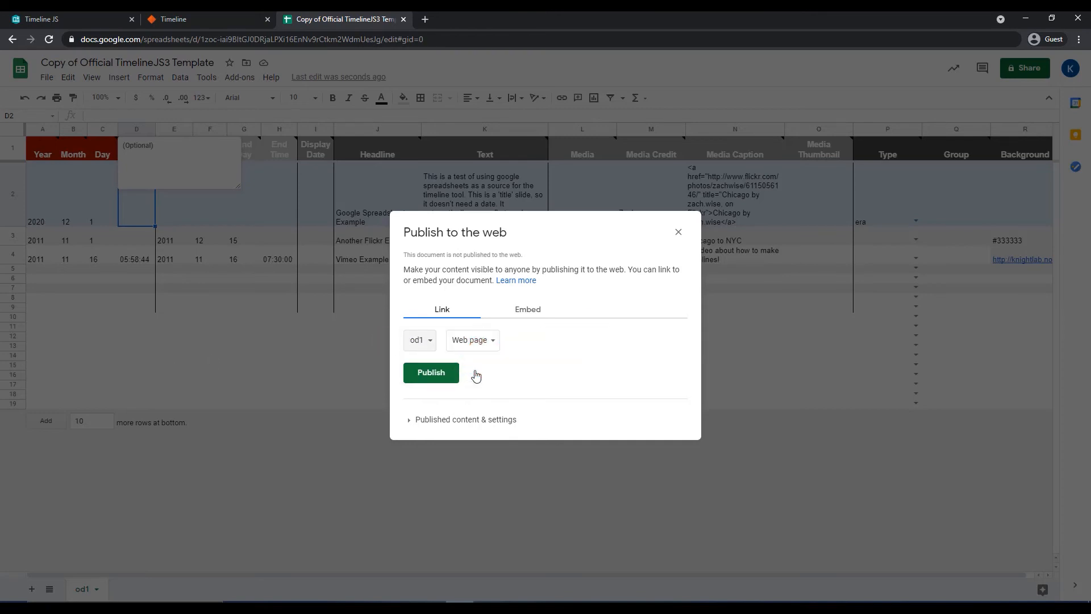
pyautogui.click(452, 378)
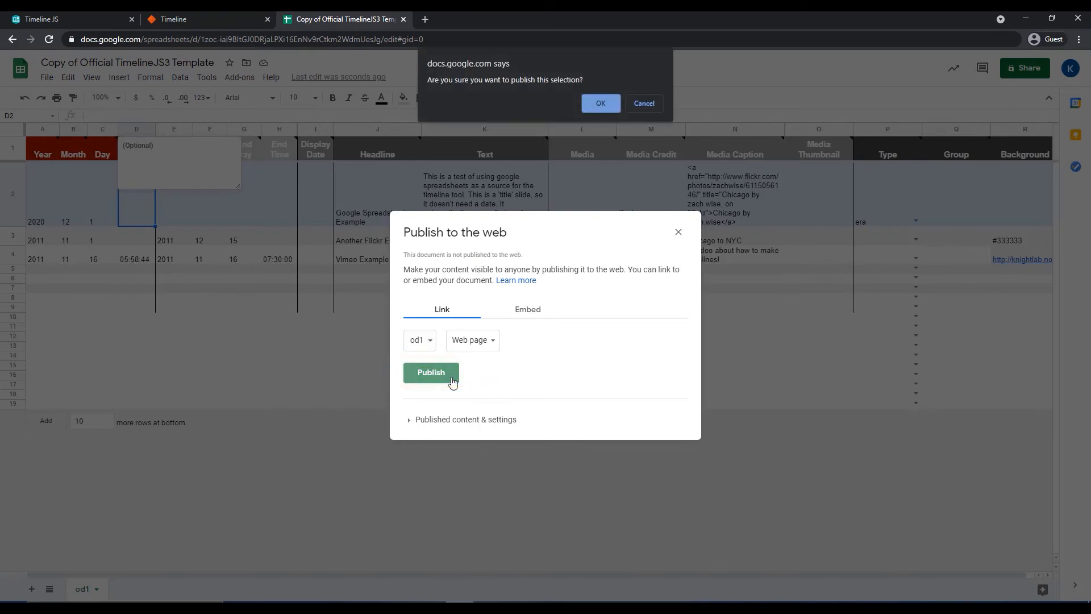
pyautogui.click(599, 104)
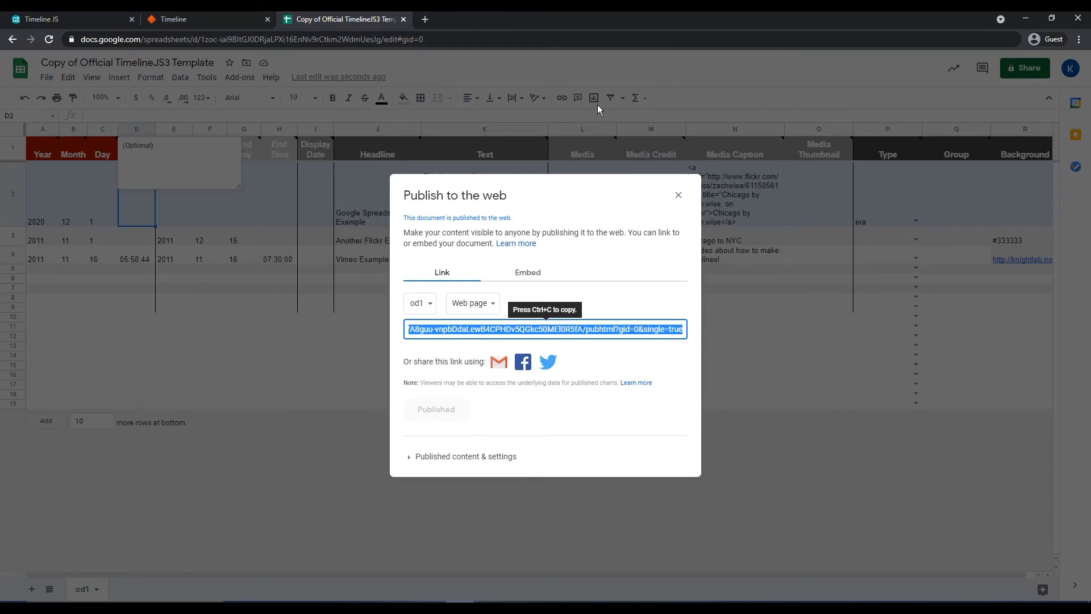
pyautogui.click(676, 197)
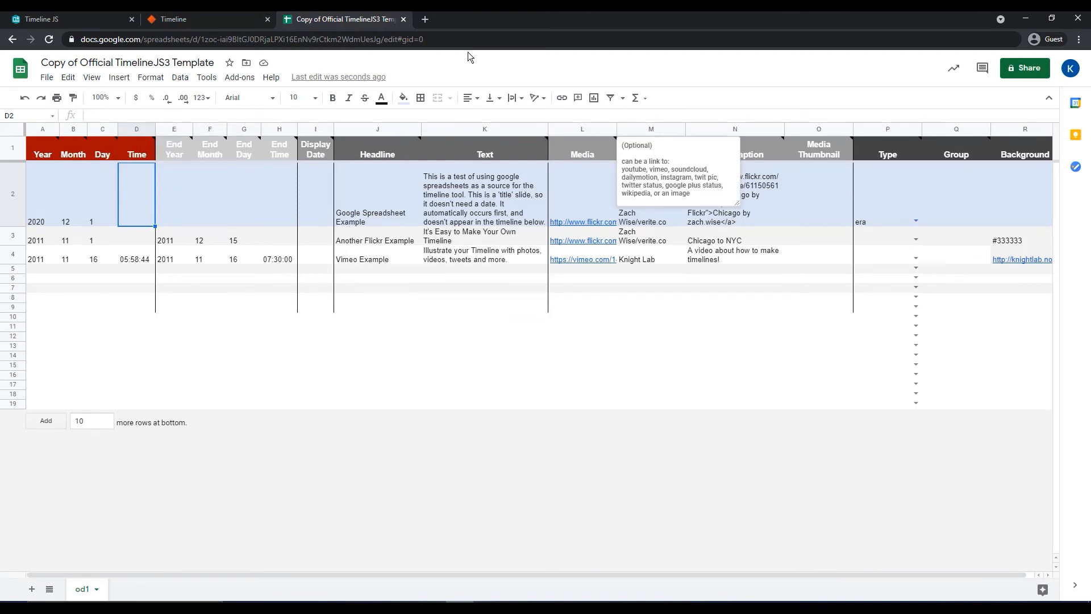
# - Copy the spreadsheet's URL and paste it into the Google Spreadsheet URL box on the TimelineJS page
pyautogui.click(453, 40)
pyautogui.hotkey('ctrl', 'c')
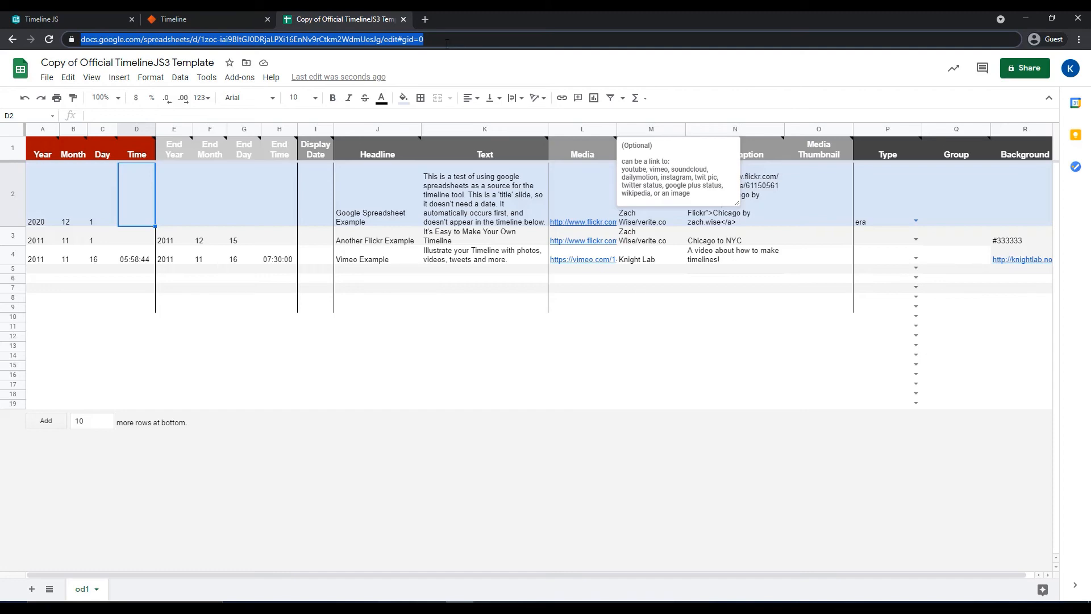
pyautogui.click(222, 20)
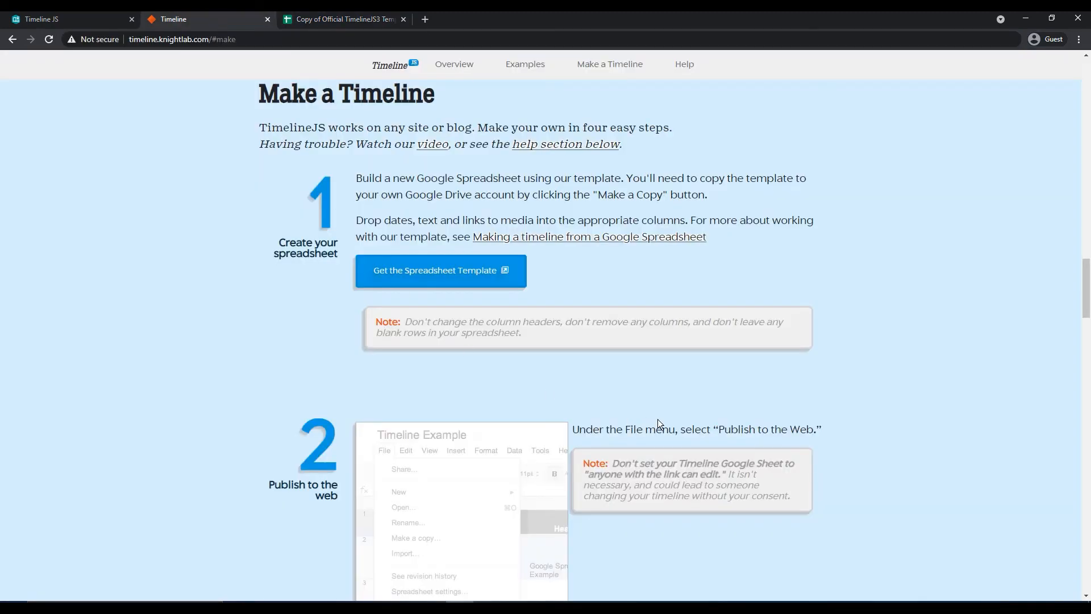
pyautogui.scroll(-10, 672, 420)
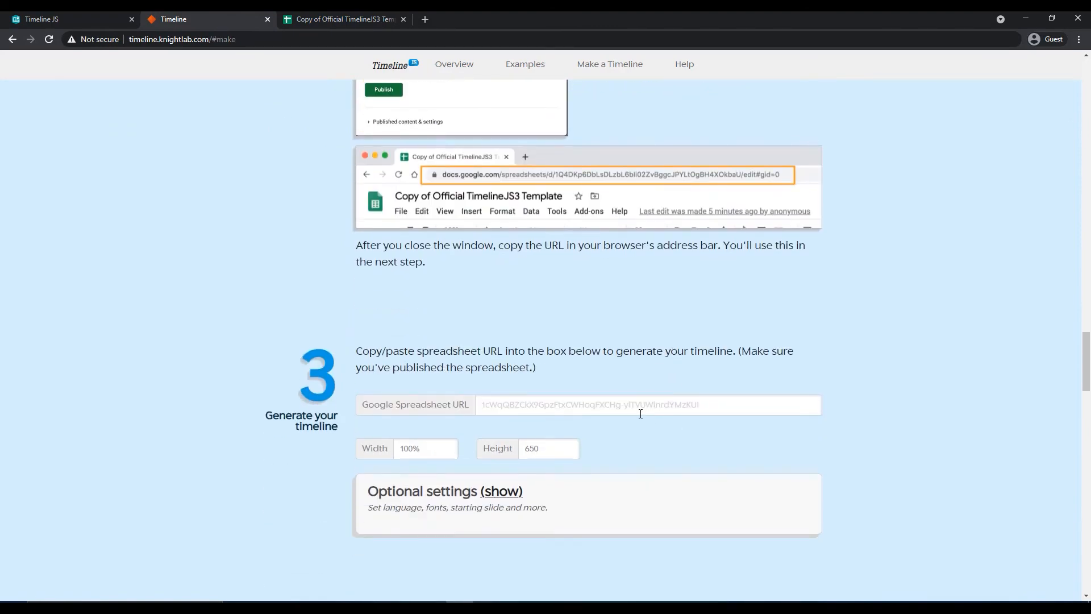
pyautogui.click(638, 410)
pyautogui.scroll(-1, 659, 417)
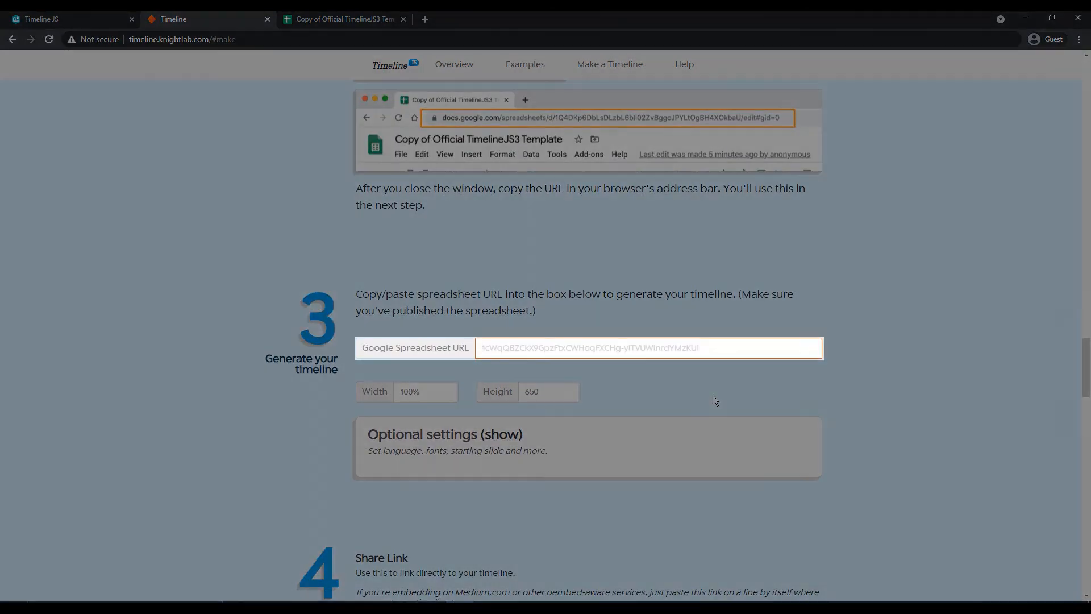
pyautogui.hotkey('ctrl', 'v')
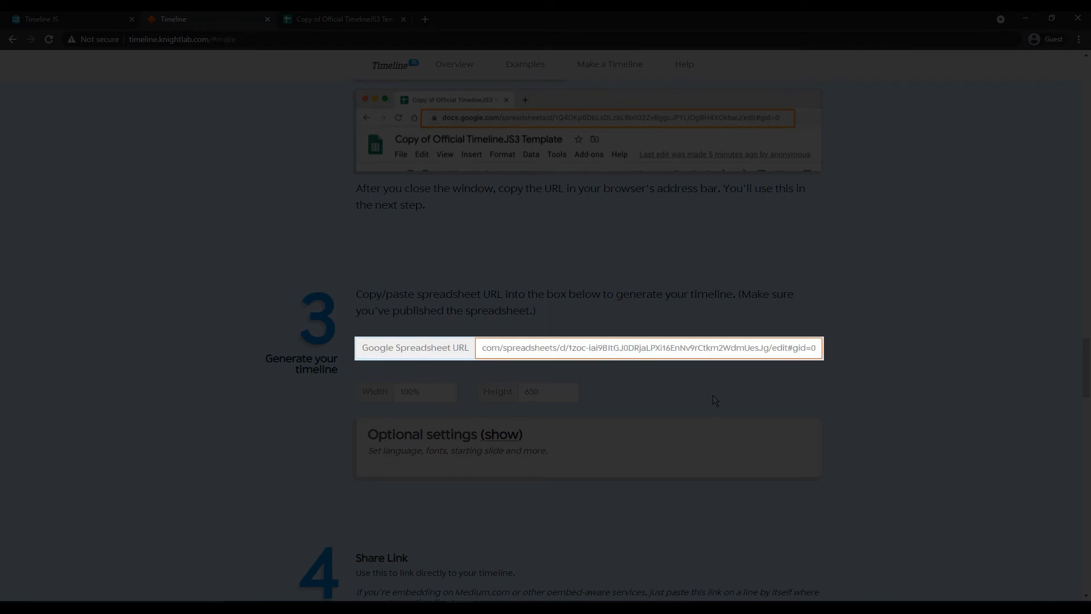
# - Select and copy the generated Share Link, then switch to the Timeline JS story tab
pyautogui.click(714, 396)
pyautogui.scroll(-4, 711, 392)
pyautogui.scroll(-1, 844, 397)
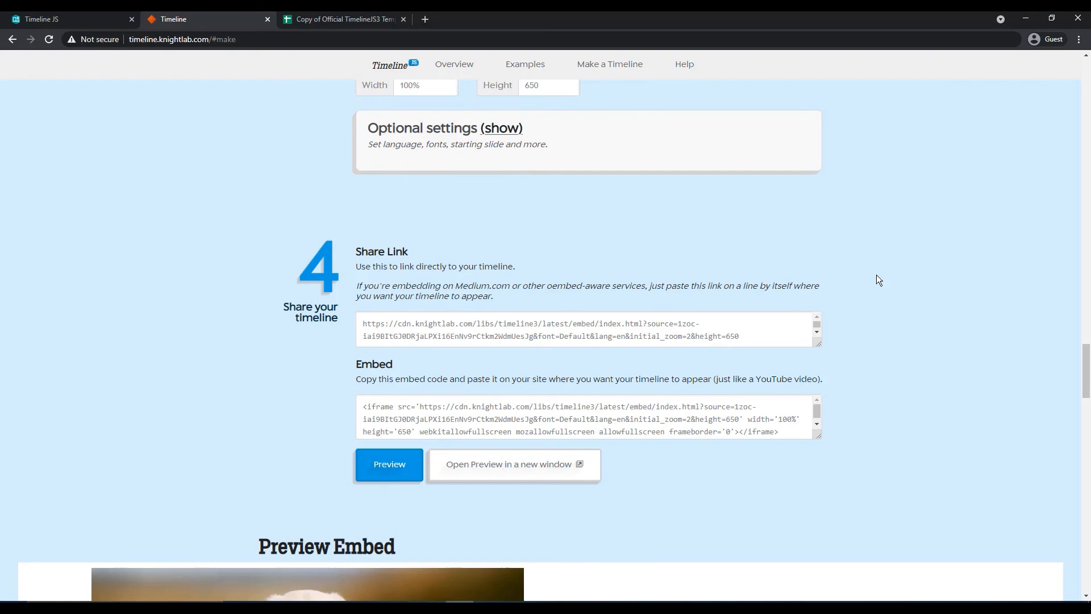
pyautogui.moveTo(760, 334); pyautogui.dragTo(249, 312)
pyautogui.click(59, 18)
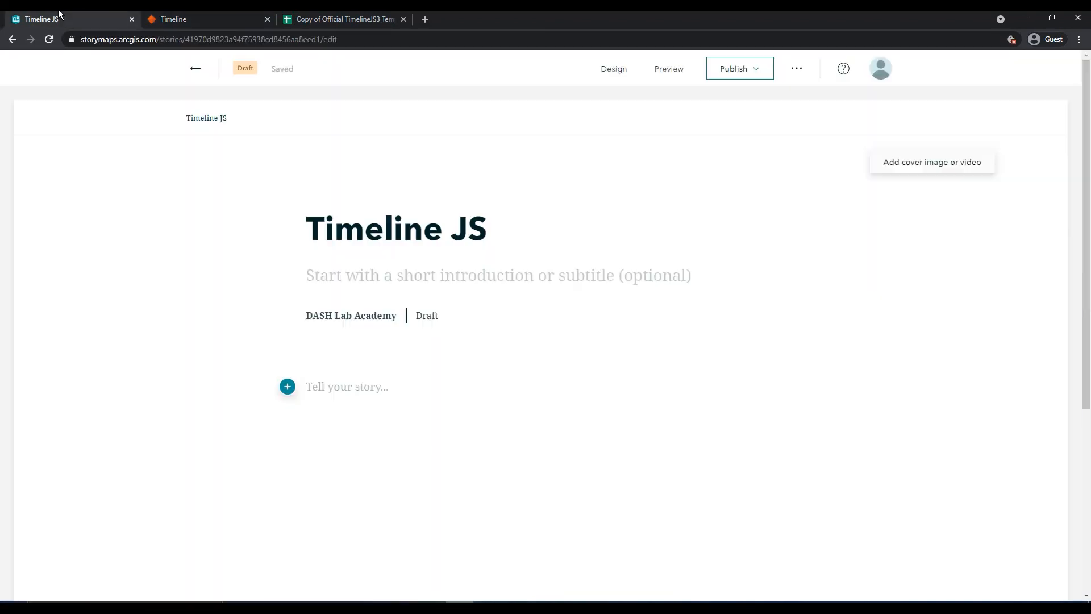
# - Add an Embed block to the story and paste the timeline share link as web content
pyautogui.scroll(-2, 319, 318)
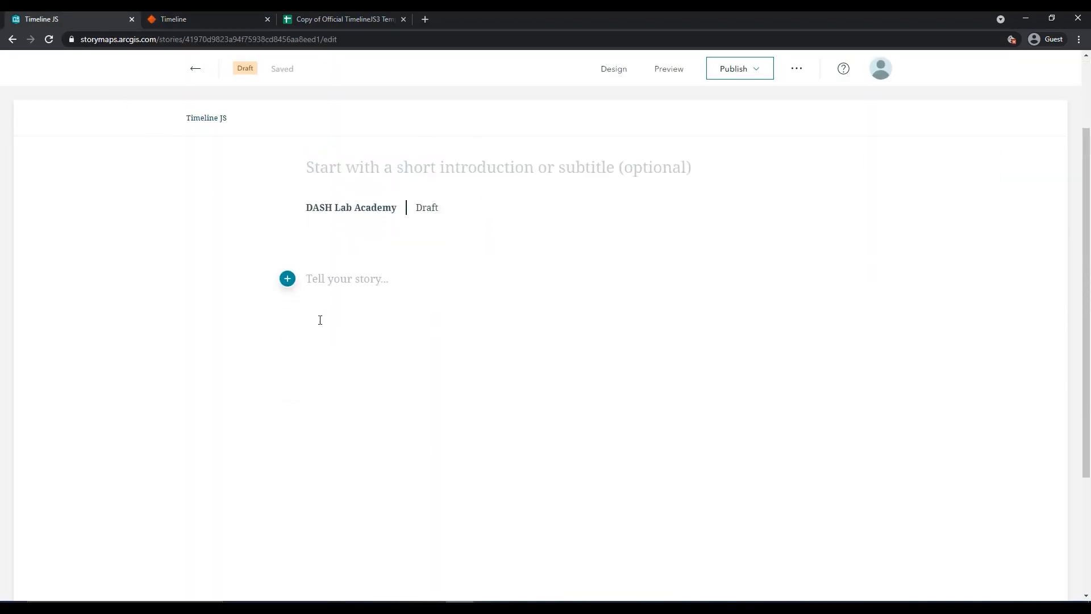
pyautogui.click(289, 276)
pyautogui.scroll(-3, 398, 317)
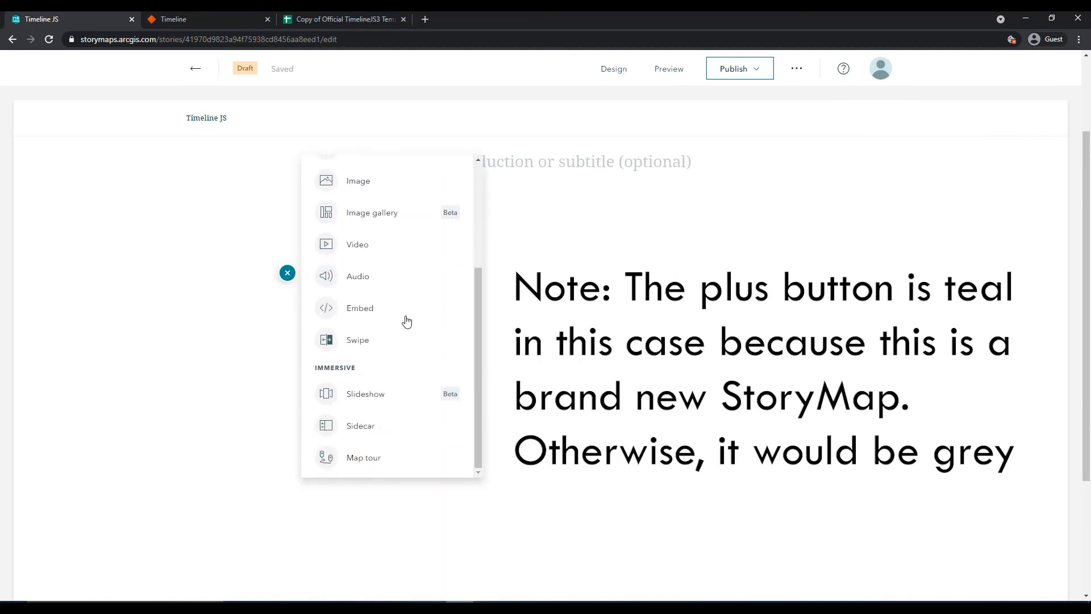
pyautogui.click(359, 310)
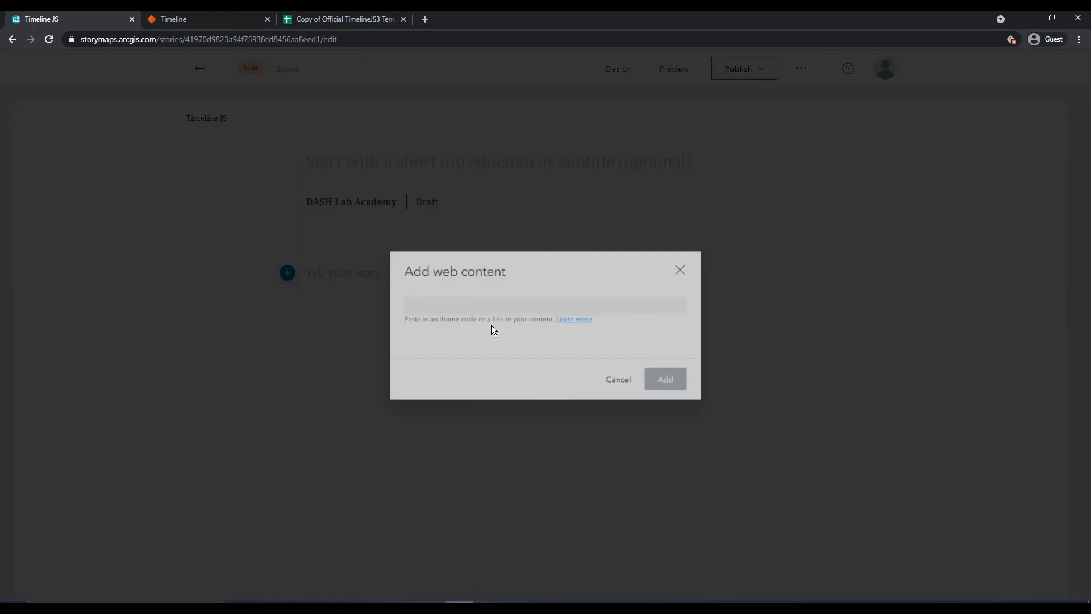
pyautogui.write('https://cdn.knightlab.com/libs/timeline3/latest/embed/index.html?source=1zoc-iai9BltGJ0DRjaLPXi16EnNv9rCtkm2WdmUesJg&font=Default&lang=en&initial_zoom=2&height=650')
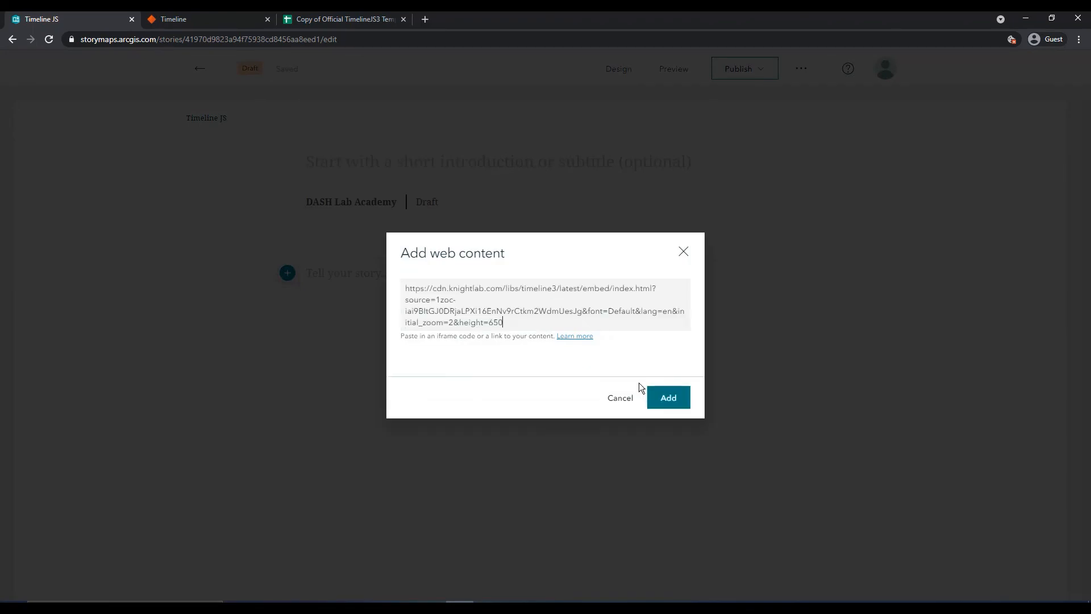
pyautogui.click(668, 400)
# - Page through the slides of the embedded timeline
pyautogui.scroll(-3, 767, 396)
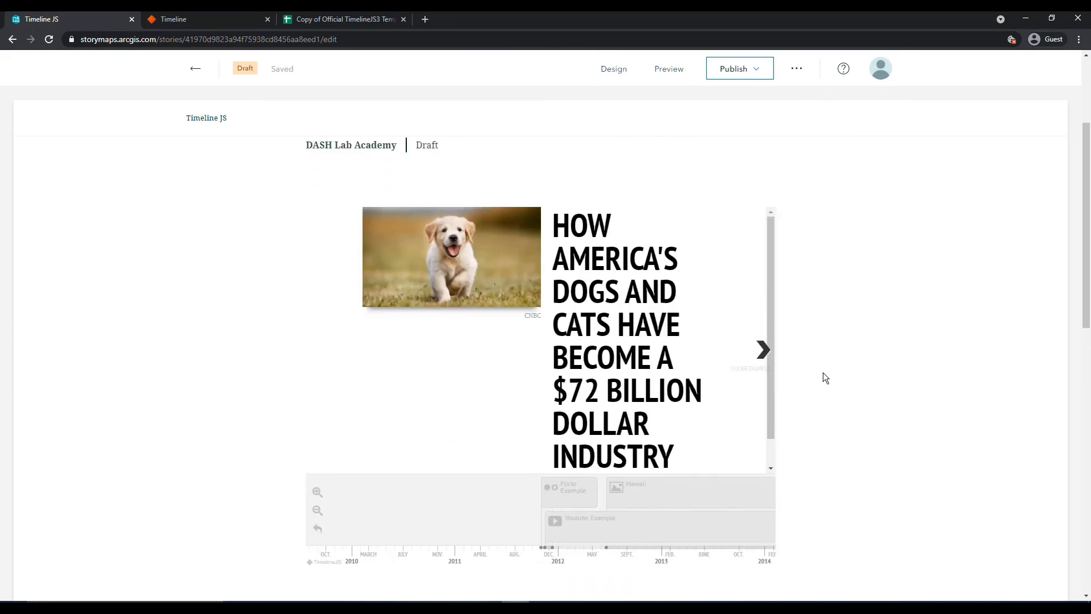
pyautogui.click(768, 358)
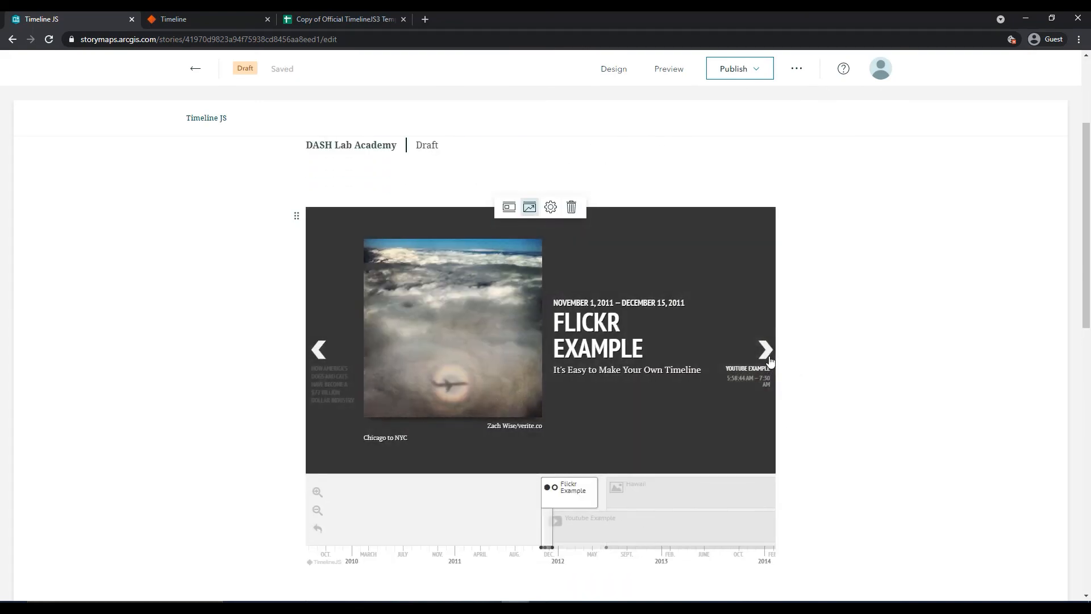
pyautogui.click(767, 352)
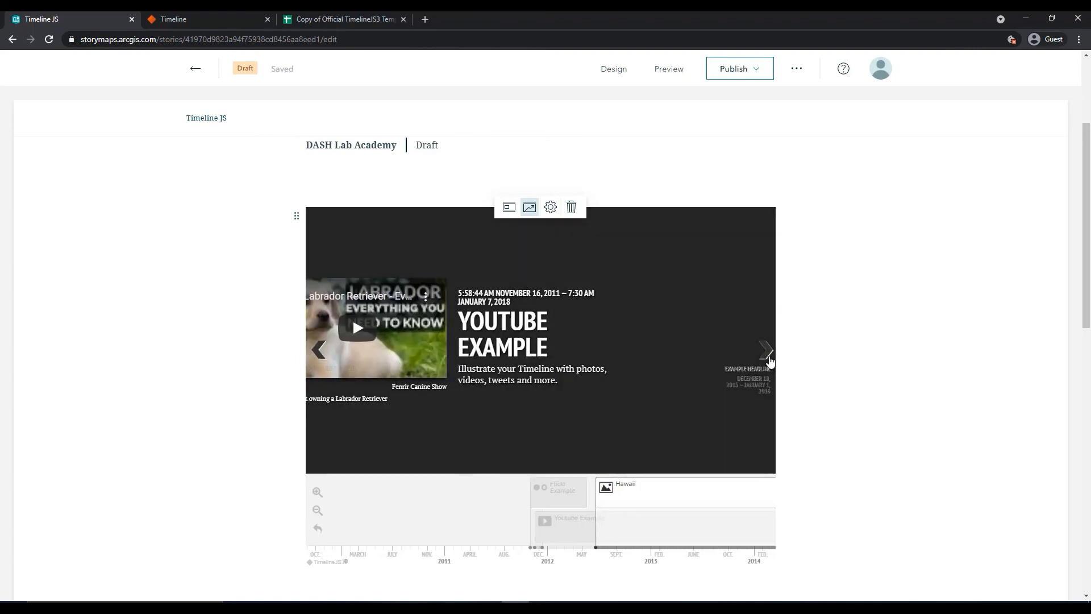
pyautogui.click(767, 353)
pyautogui.click(768, 352)
pyautogui.click(767, 353)
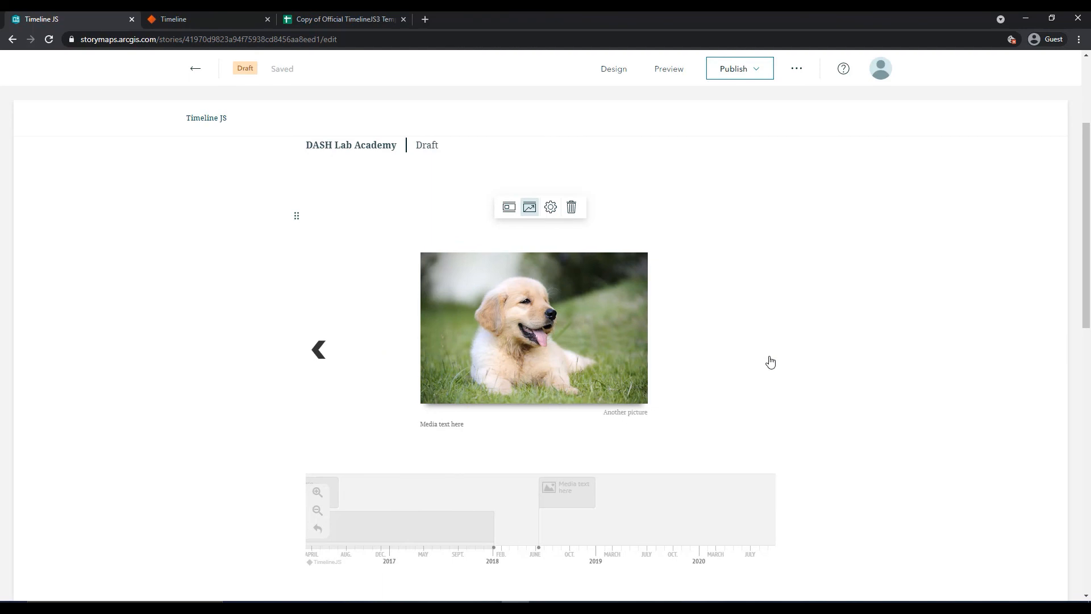
pyautogui.click(770, 362)
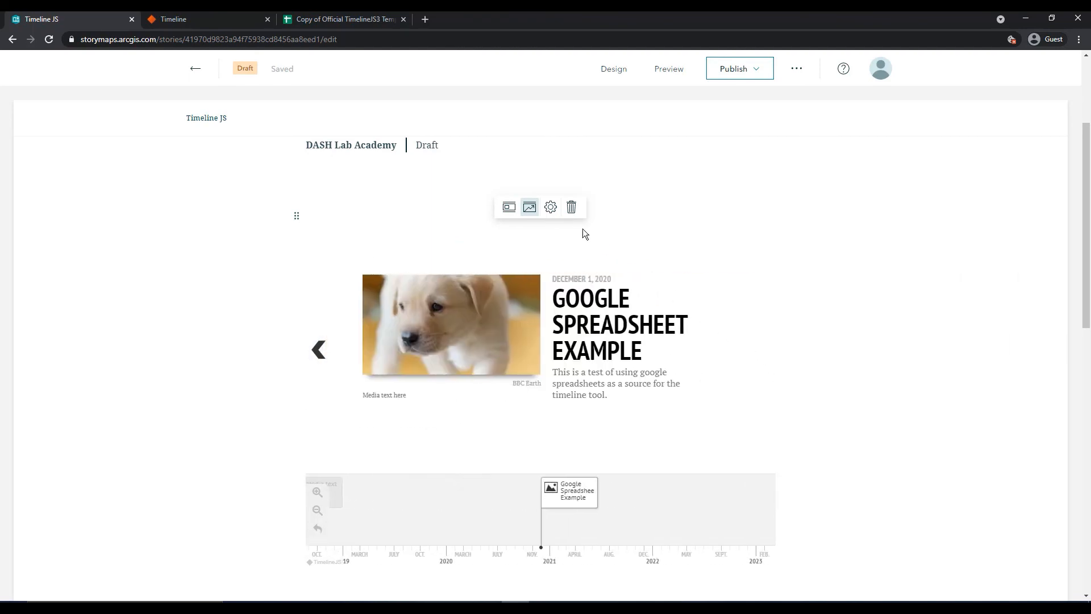
pyautogui.click(571, 208)
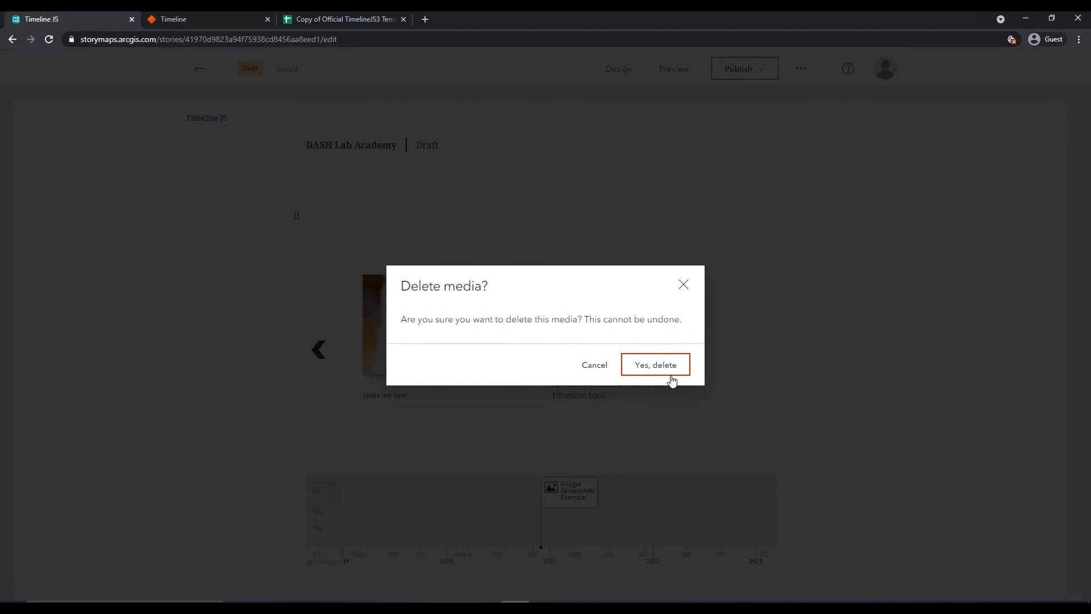
pyautogui.click(681, 285)
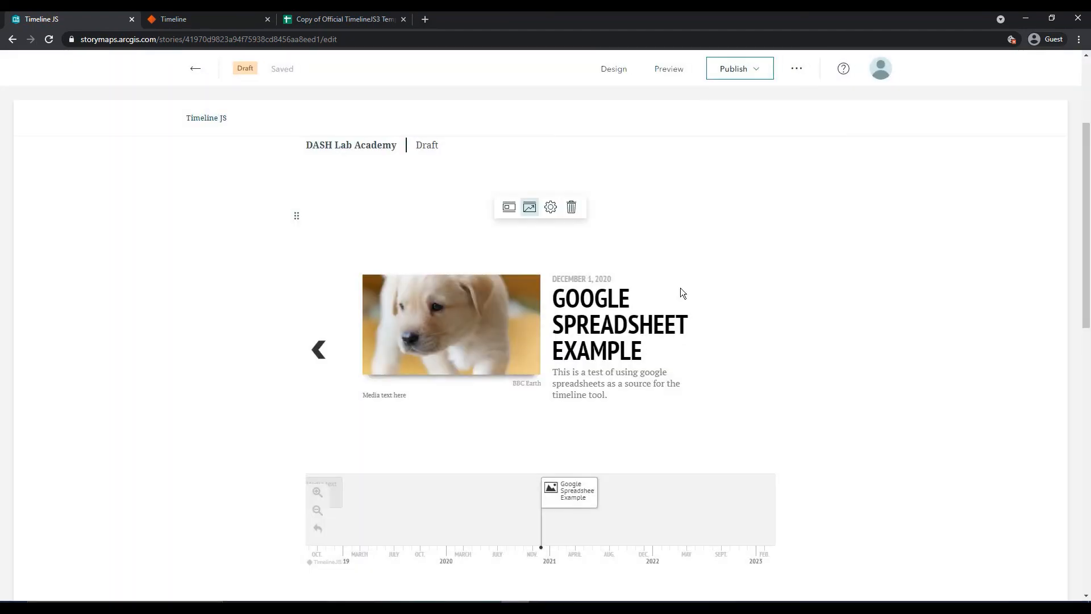
# - Select the spreadsheet's URL in the address bar, then return to the TimelineJS page and refresh it
pyautogui.click(367, 18)
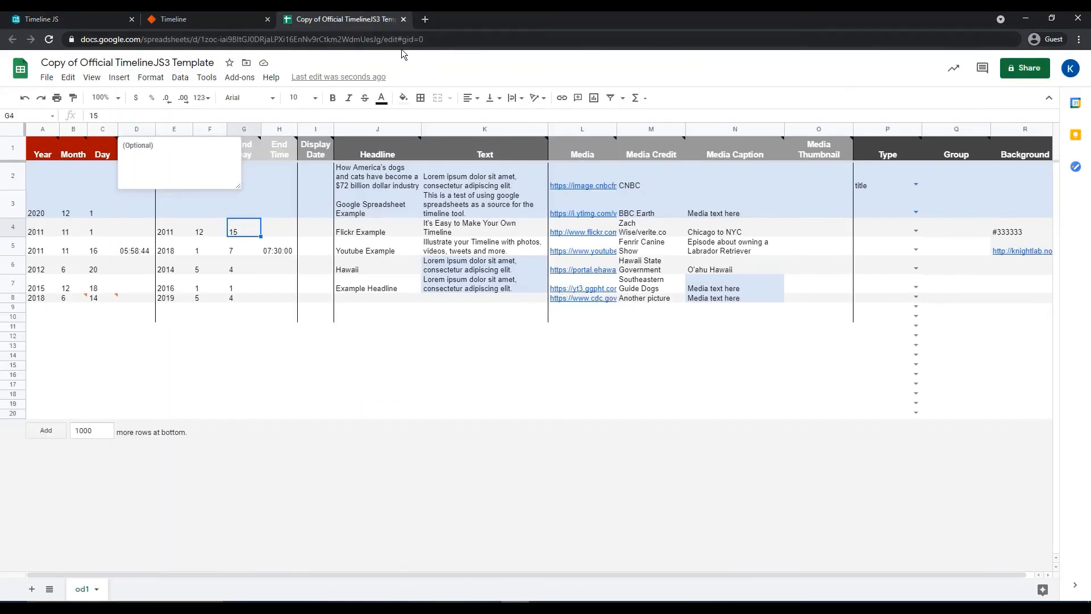
pyautogui.click(414, 46)
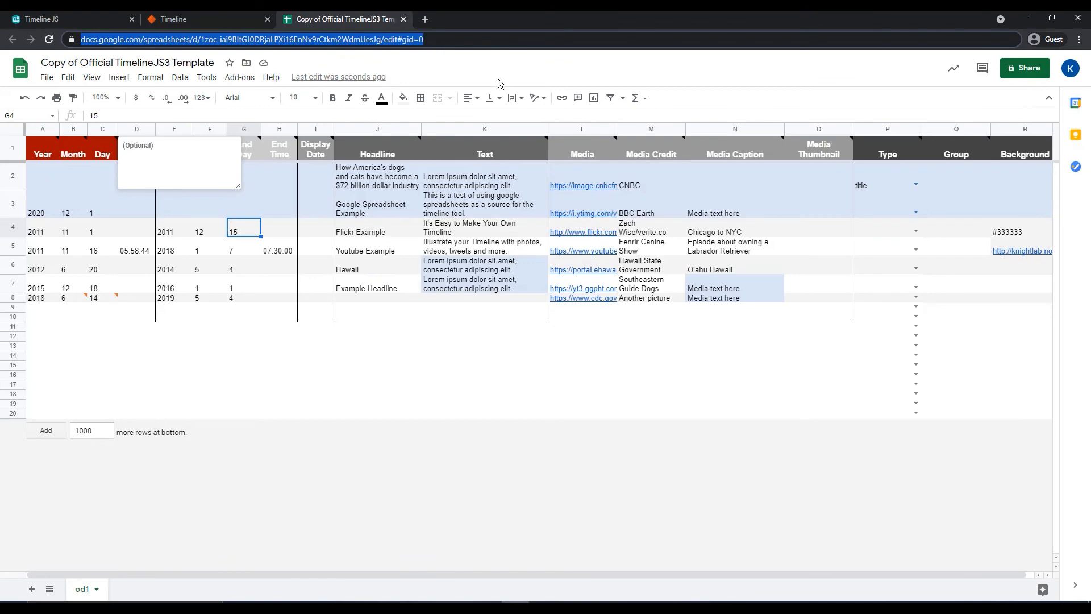
pyautogui.click(173, 19)
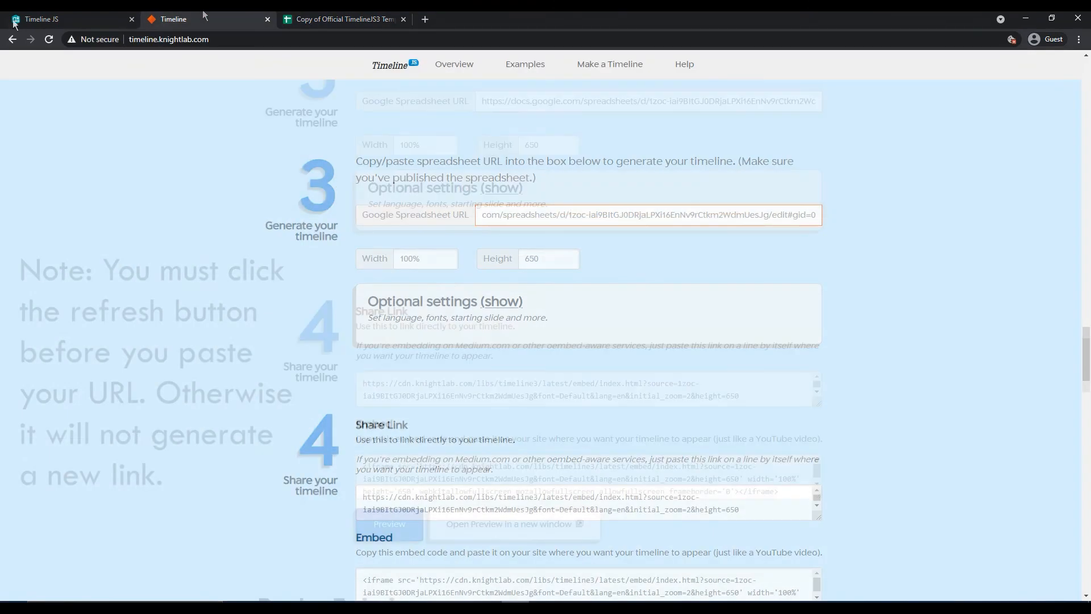
pyautogui.click(49, 39)
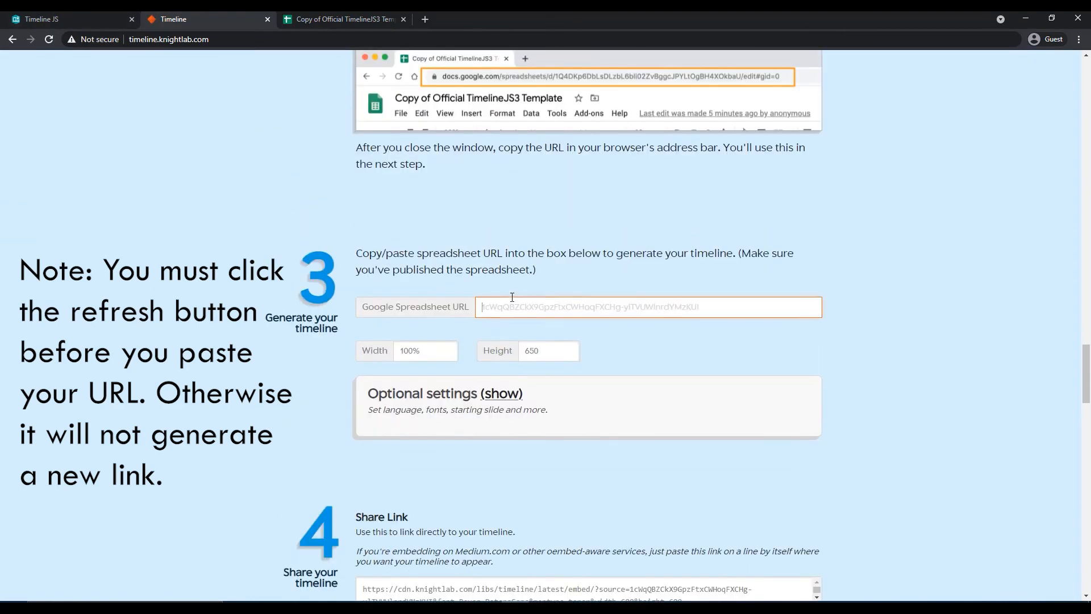
# - Preview the embed generated from the spreadsheet URL
pyautogui.scroll(-4, 719, 347)
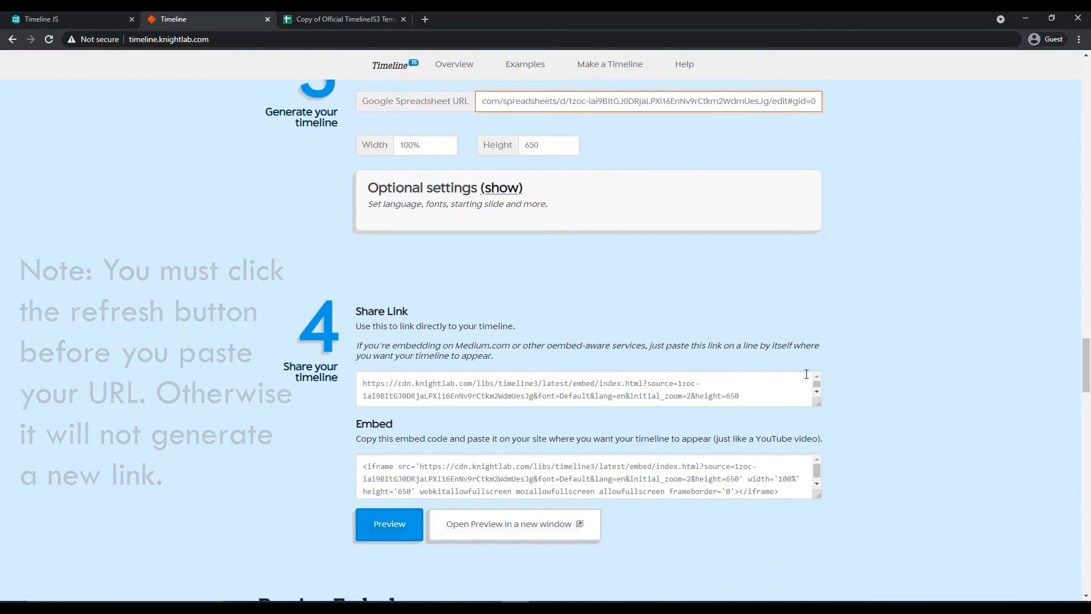
pyautogui.scroll(-1, 858, 380)
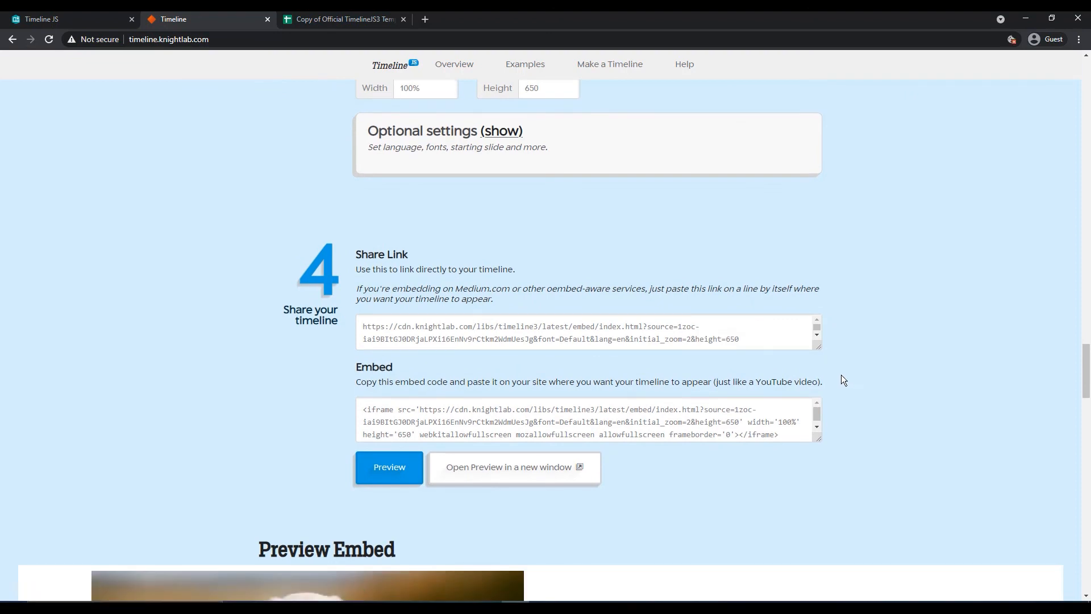
pyautogui.click(391, 481)
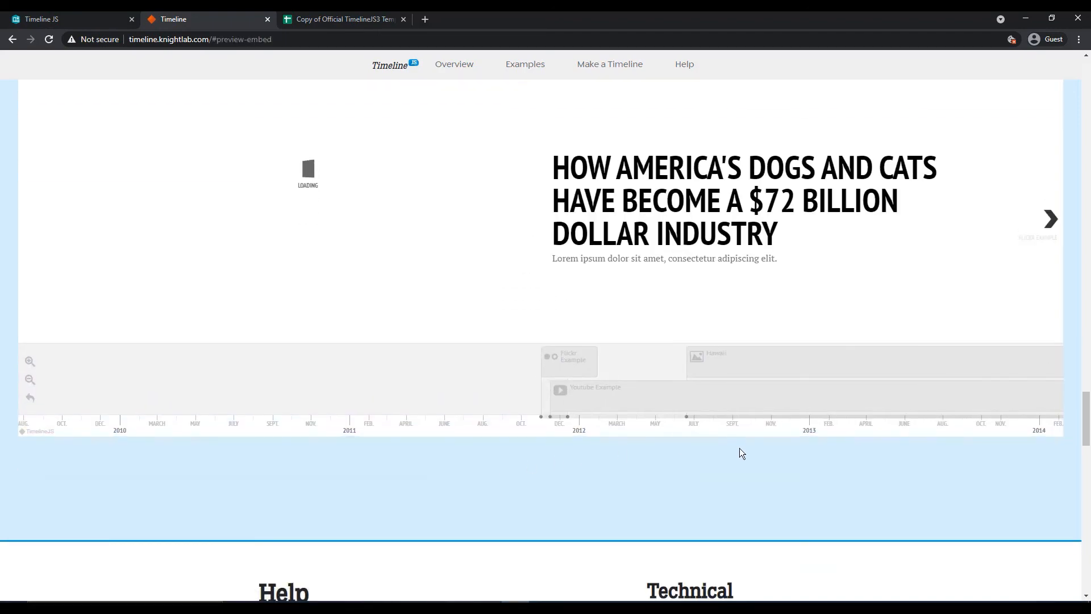
# - Page forward through the slides of the previewed timeline
pyautogui.scroll(2, 748, 451)
pyautogui.click(1053, 332)
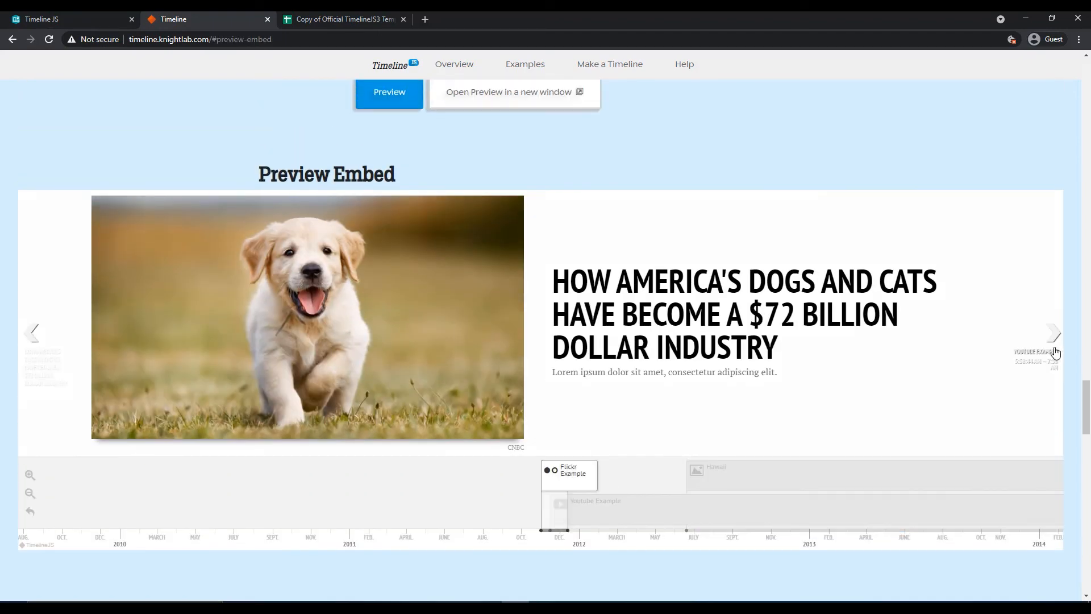
pyautogui.click(1053, 332)
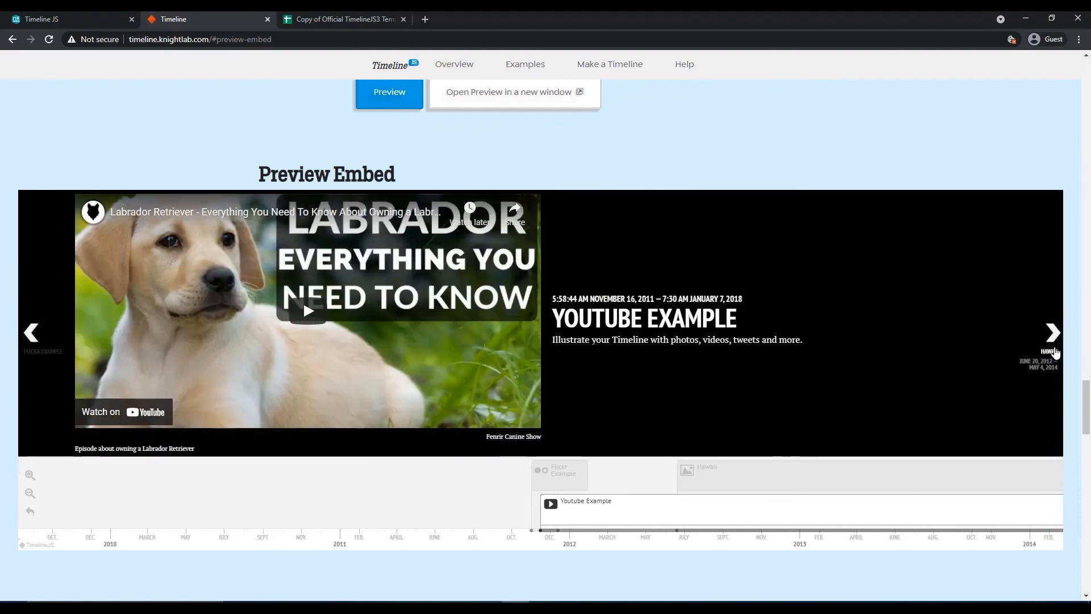
pyautogui.click(1054, 352)
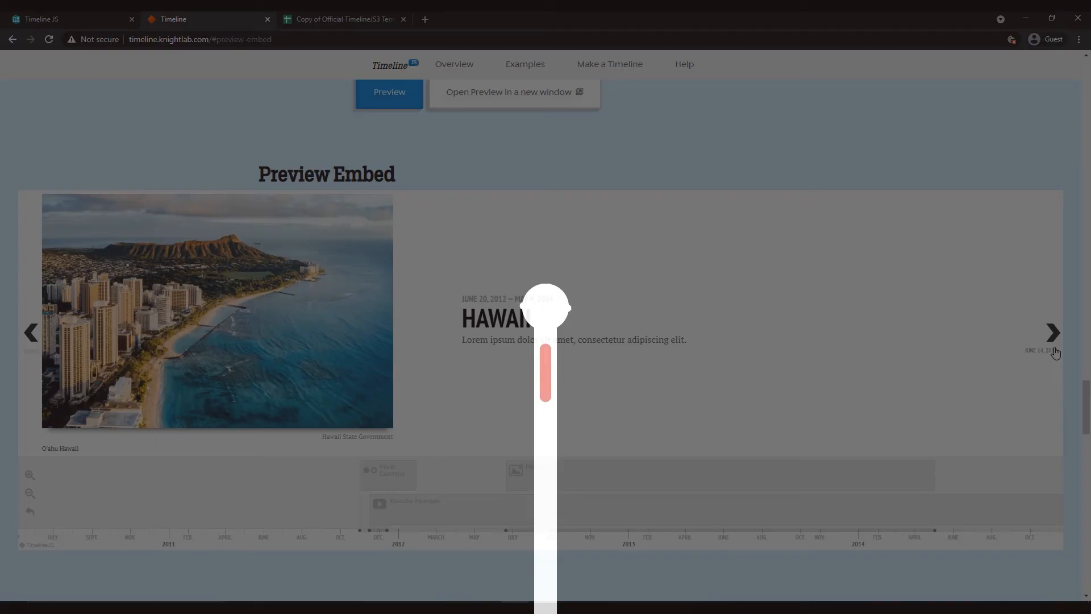